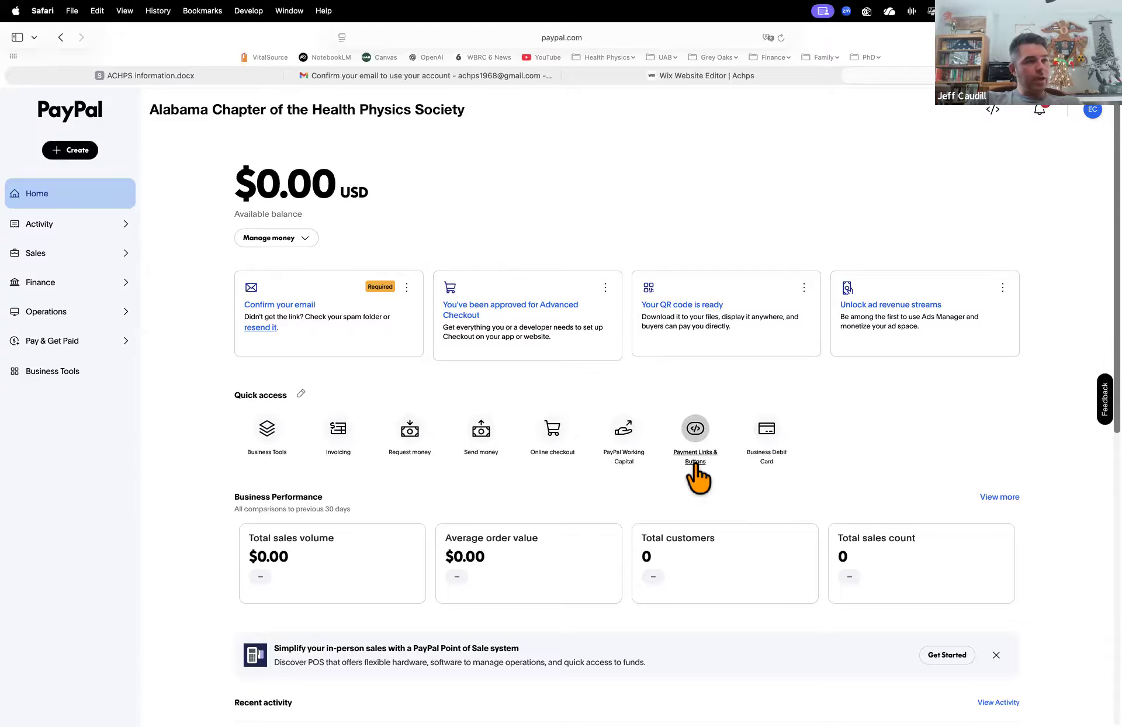
Step: Start a payment buttons item named "Membership Dues" with one set price of $15 USD
{"action": "left_click", "coordinate": [694, 461]}
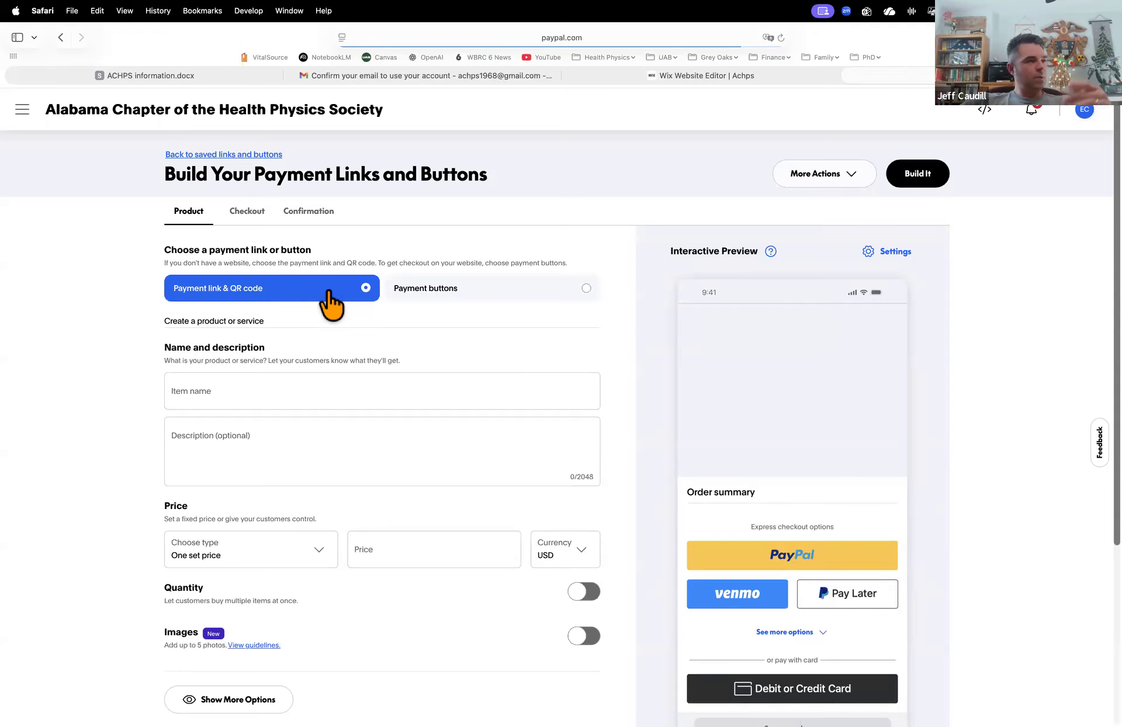
{"action": "left_click", "coordinate": [451, 298]}
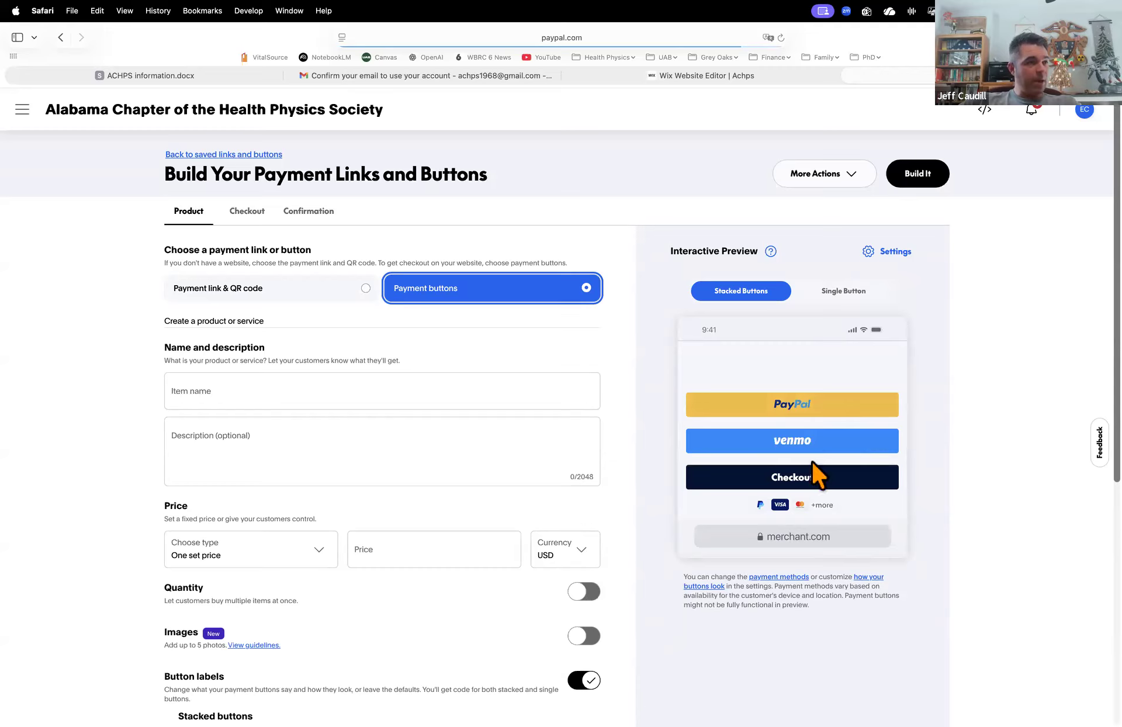
{"action": "left_click", "coordinate": [273, 391]}
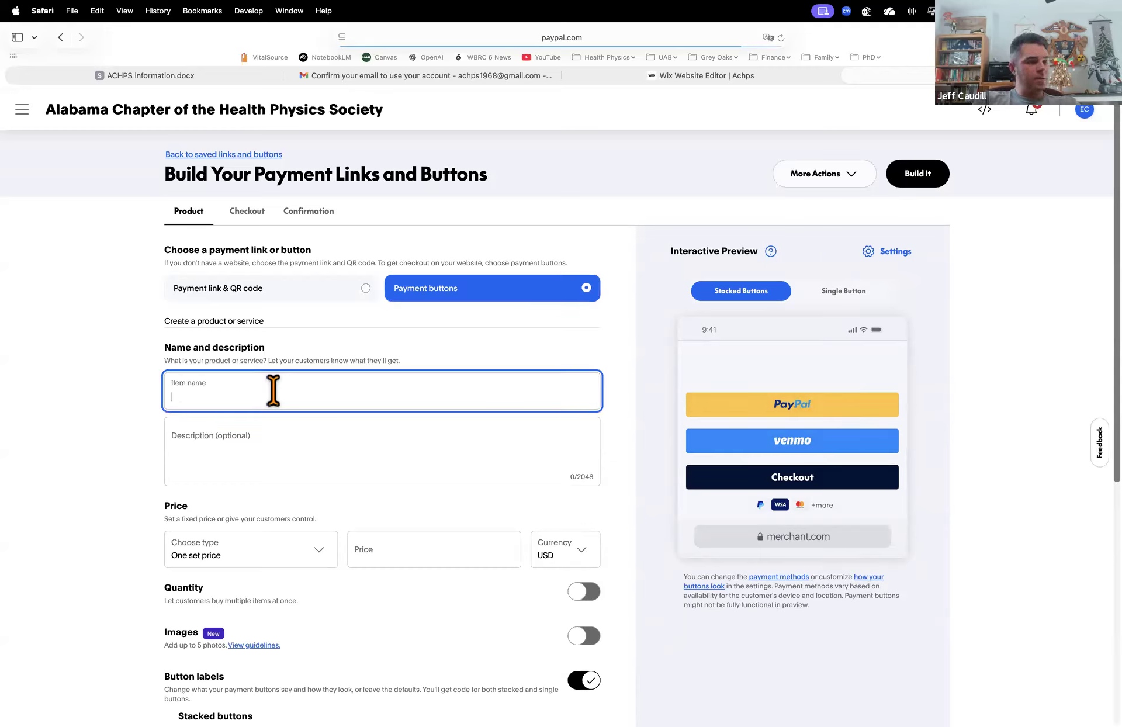
{"action": "type", "text": "Membership Dues"}
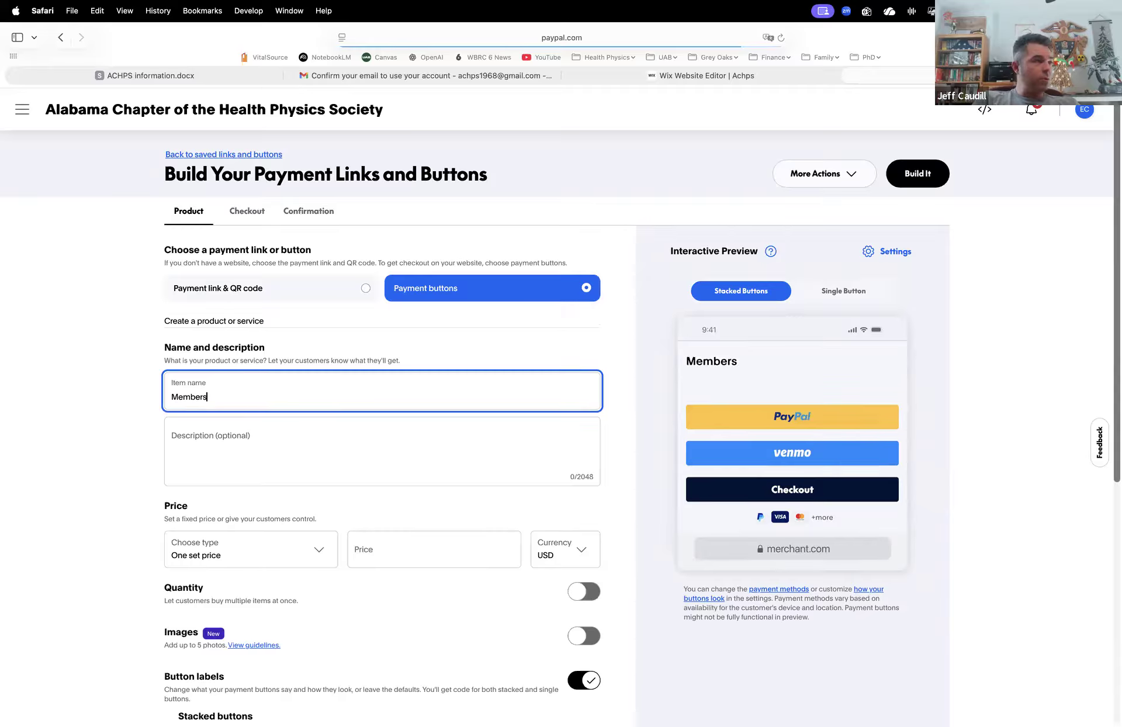
{"action": "left_click", "coordinate": [395, 563]}
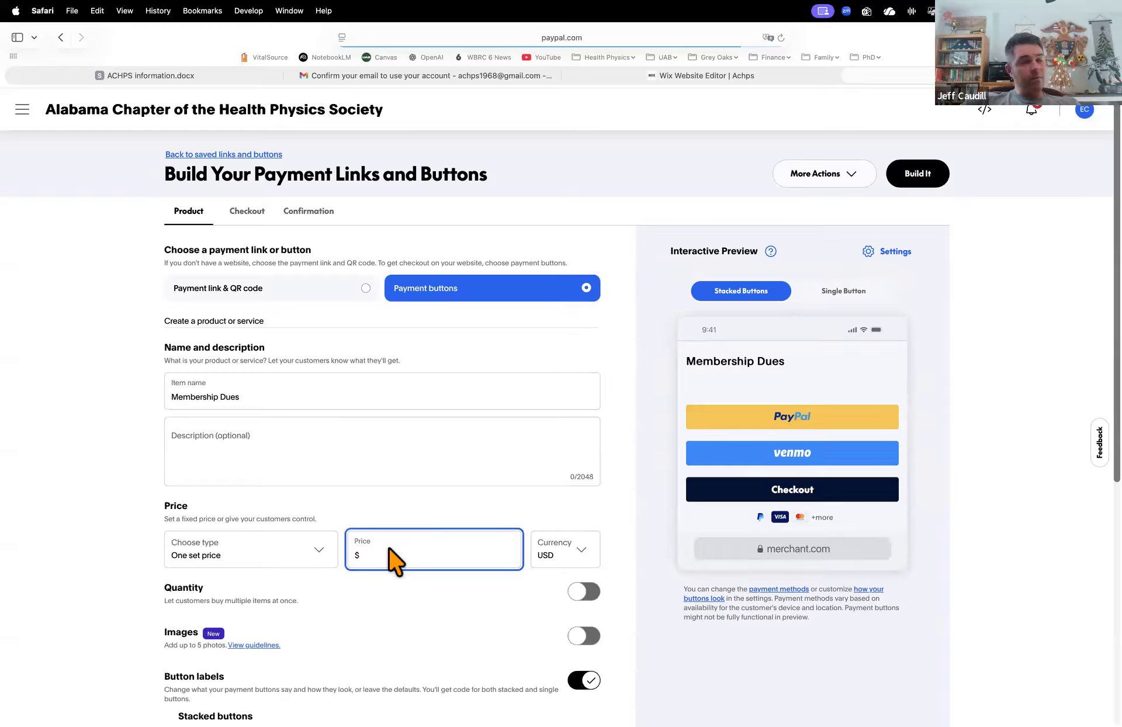
{"action": "type", "text": "15"}
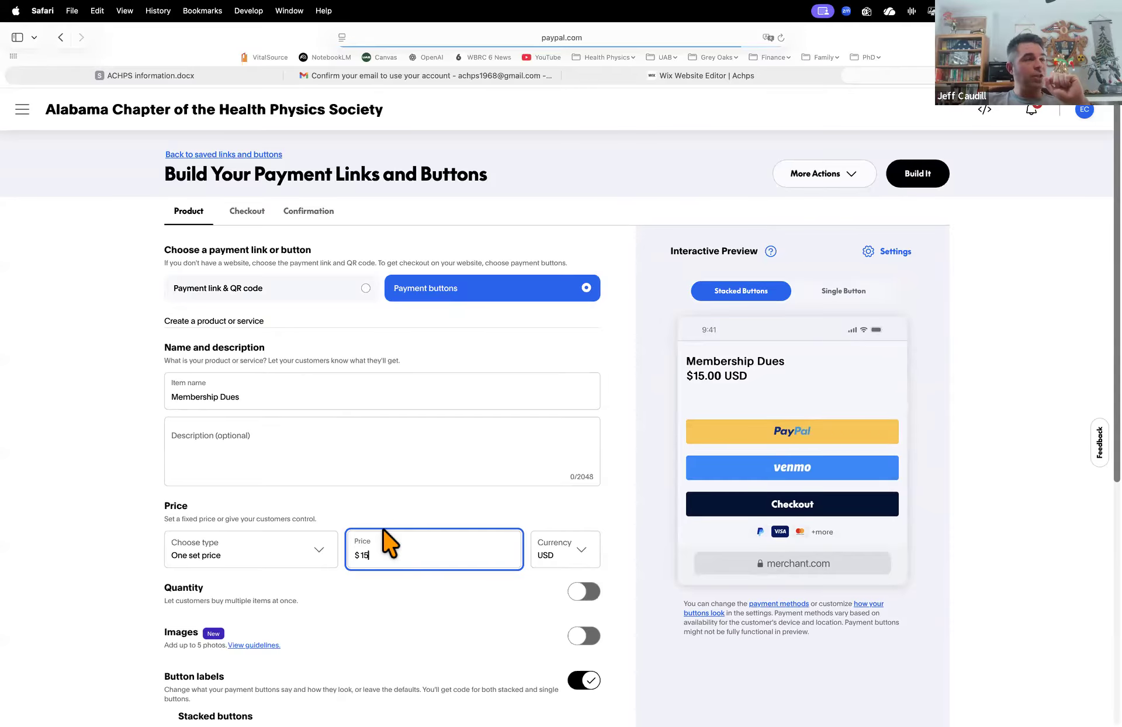
Step: Review the button label choices and preview, and reveal the additional options such as customer note, product ID, variants and inventory
{"action": "scroll", "coordinate": [465, 544], "scroll_direction": "down", "scroll_amount": 5}
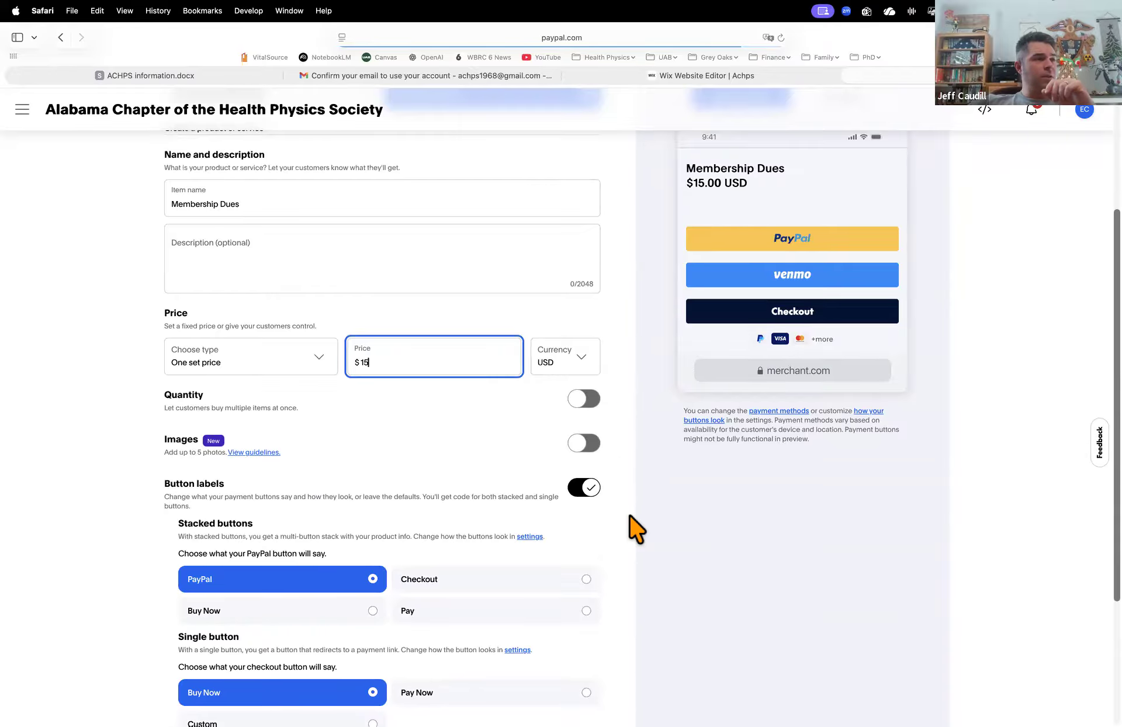
{"action": "scroll", "coordinate": [636, 529], "scroll_direction": "down", "scroll_amount": 5}
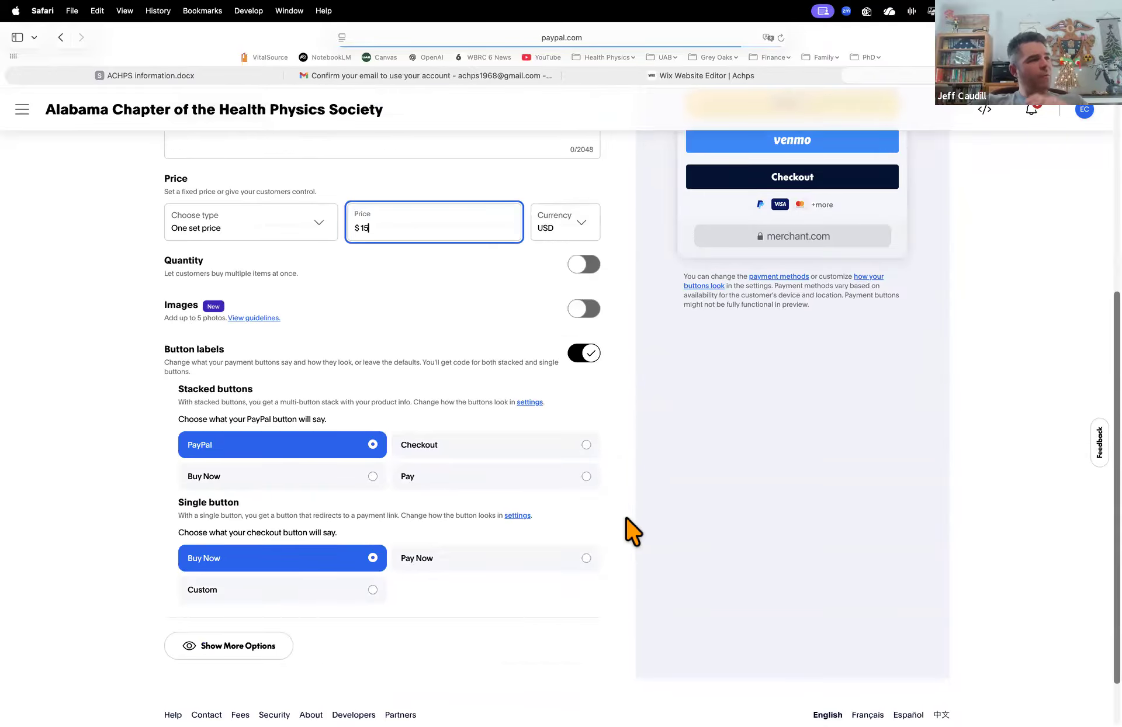
{"action": "scroll", "coordinate": [627, 531], "scroll_direction": "down", "scroll_amount": 1}
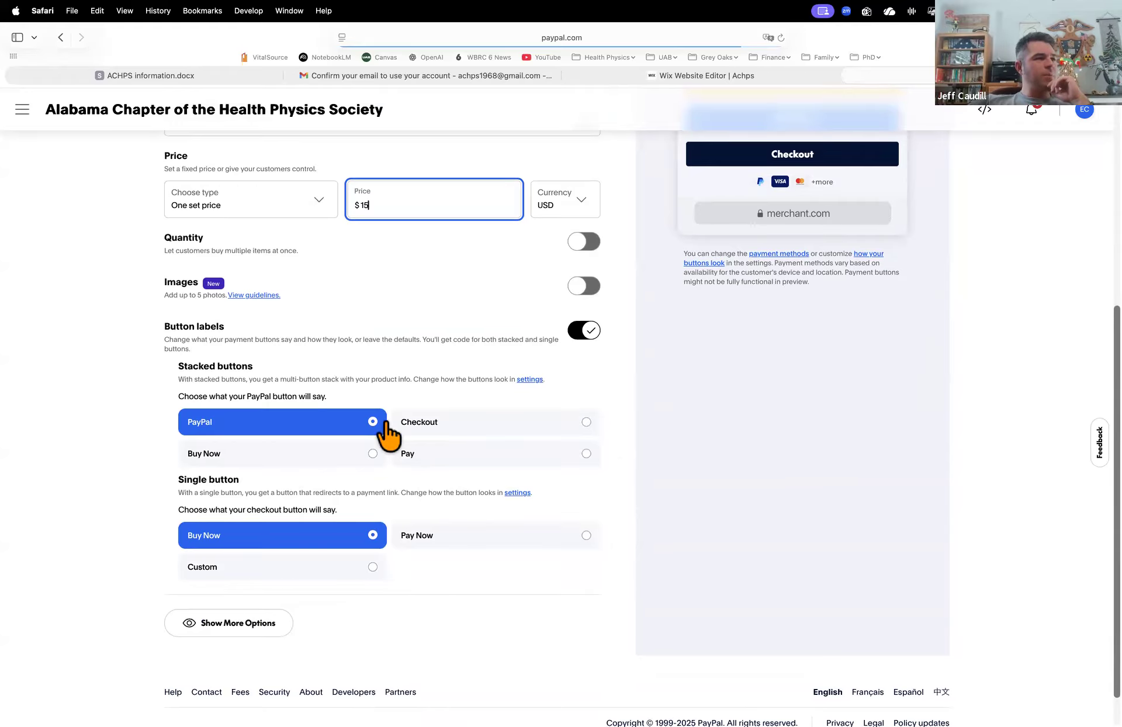
{"action": "scroll", "coordinate": [738, 511], "scroll_direction": "up", "scroll_amount": 6}
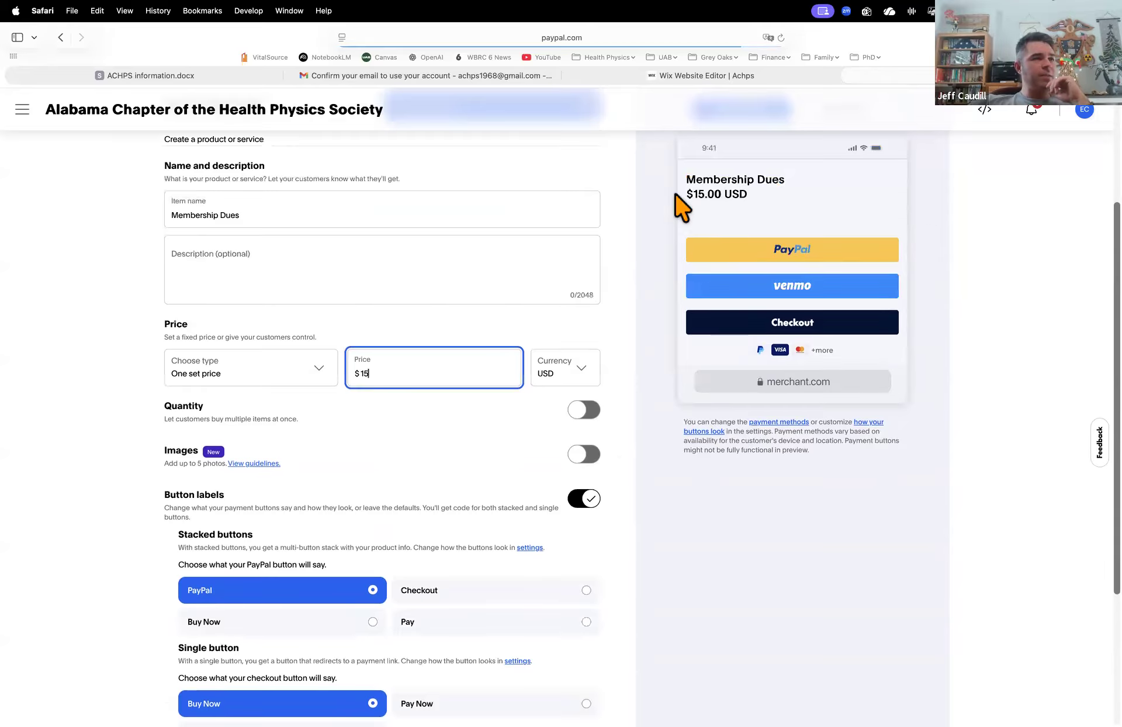
{"action": "scroll", "coordinate": [589, 626], "scroll_direction": "down", "scroll_amount": 7}
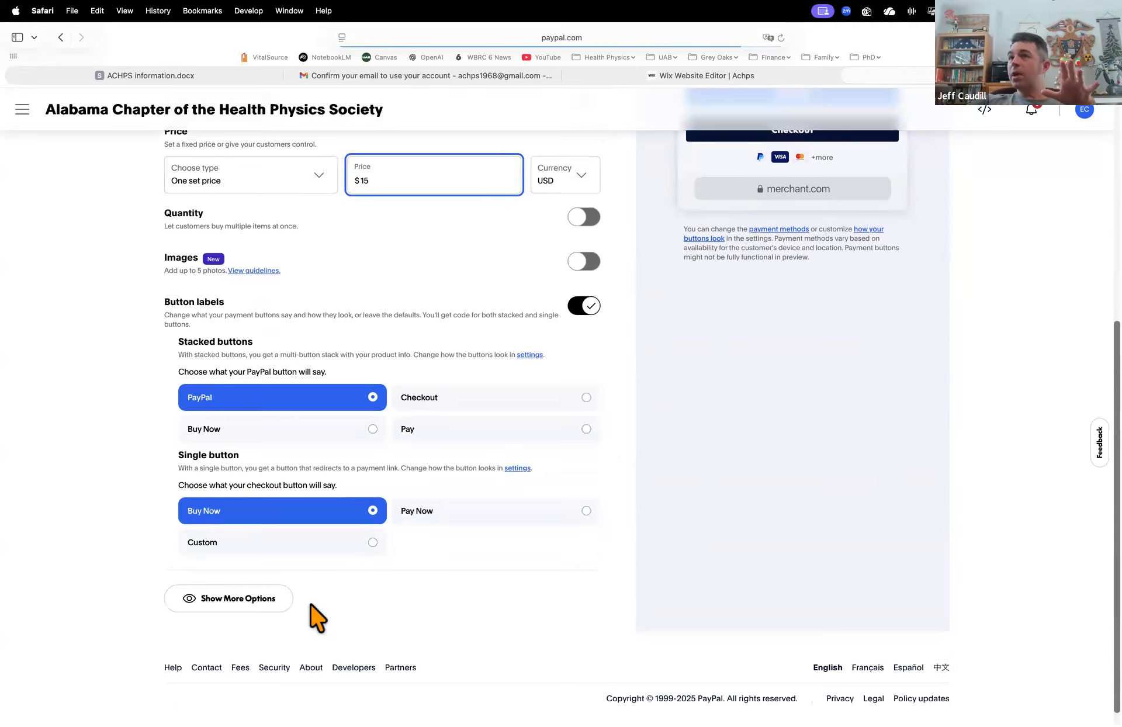
{"action": "left_click", "coordinate": [202, 598]}
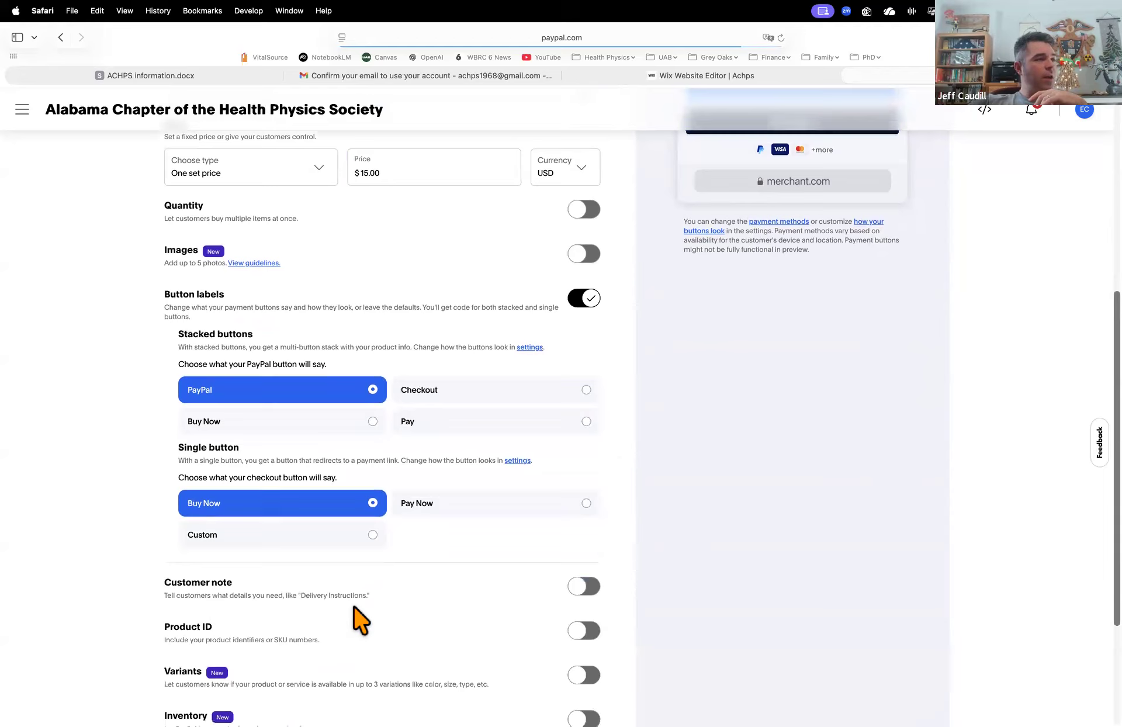
{"action": "scroll", "coordinate": [355, 608], "scroll_direction": "down", "scroll_amount": 2}
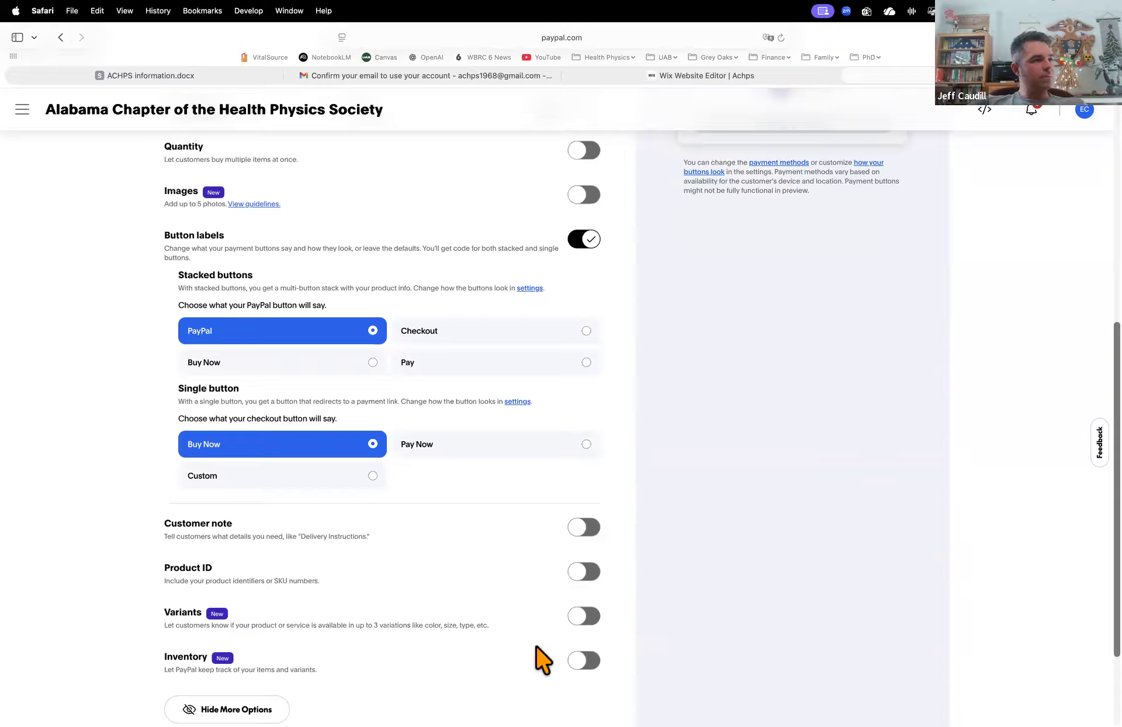
Step: Build the Membership Dues payment buttons with the current settings
{"action": "scroll", "coordinate": [669, 666], "scroll_direction": "up", "scroll_amount": 2}
{"action": "scroll", "coordinate": [666, 665], "scroll_direction": "up", "scroll_amount": 5}
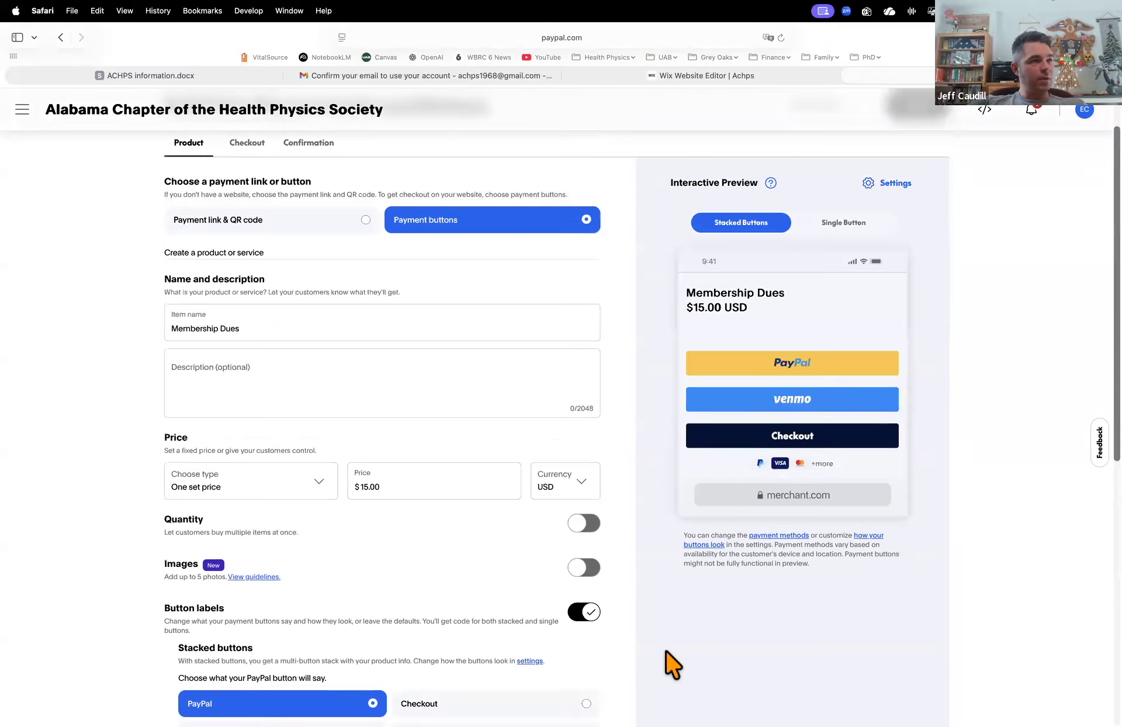
{"action": "scroll", "coordinate": [867, 596], "scroll_direction": "up", "scroll_amount": 1}
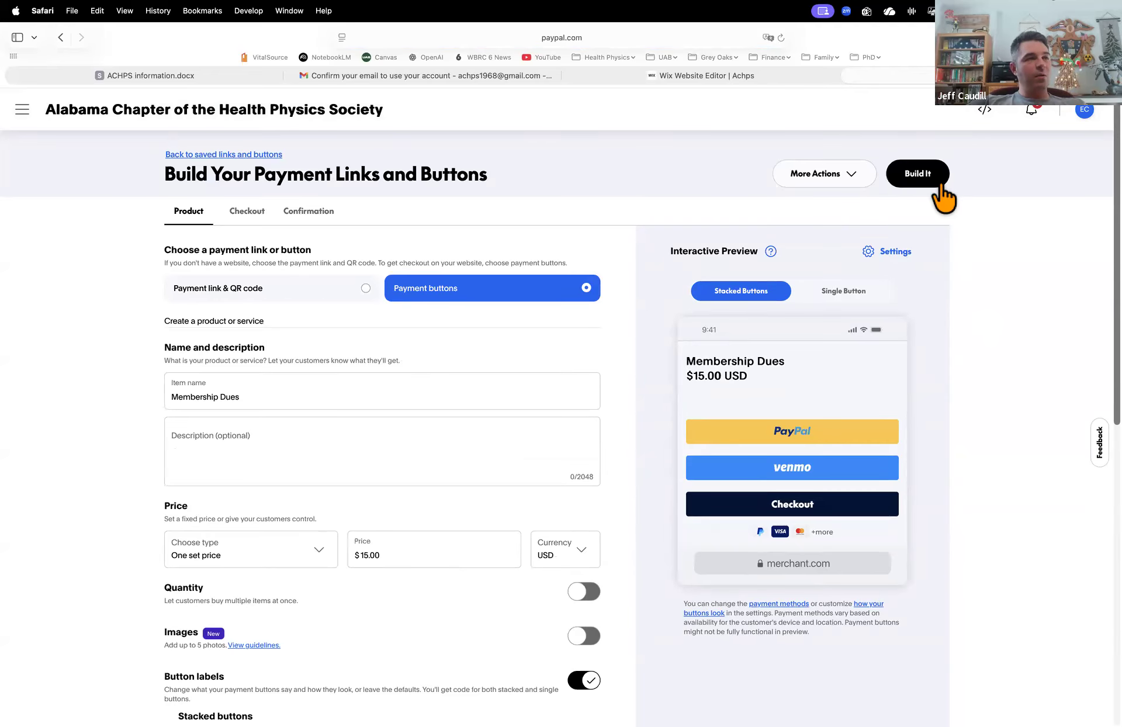
{"action": "left_click", "coordinate": [918, 175]}
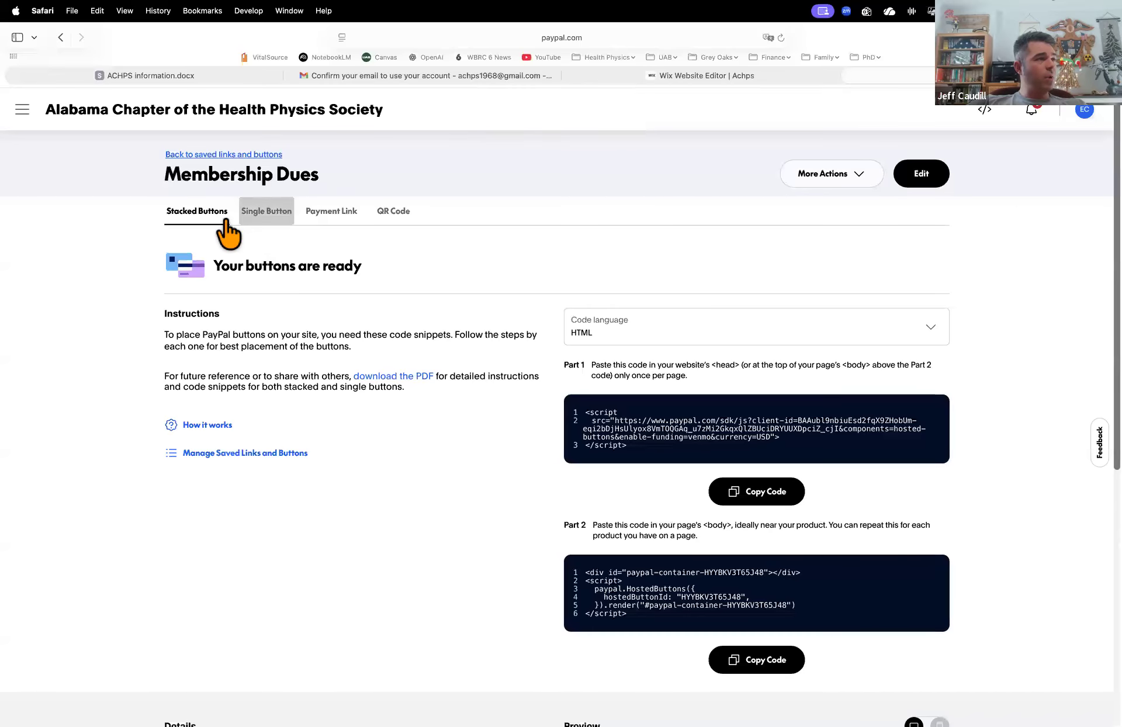
Step: Look at the single button code and the payment link generated for Membership Dues
{"action": "left_click", "coordinate": [247, 216]}
{"action": "scroll", "coordinate": [388, 350], "scroll_direction": "down", "scroll_amount": 1}
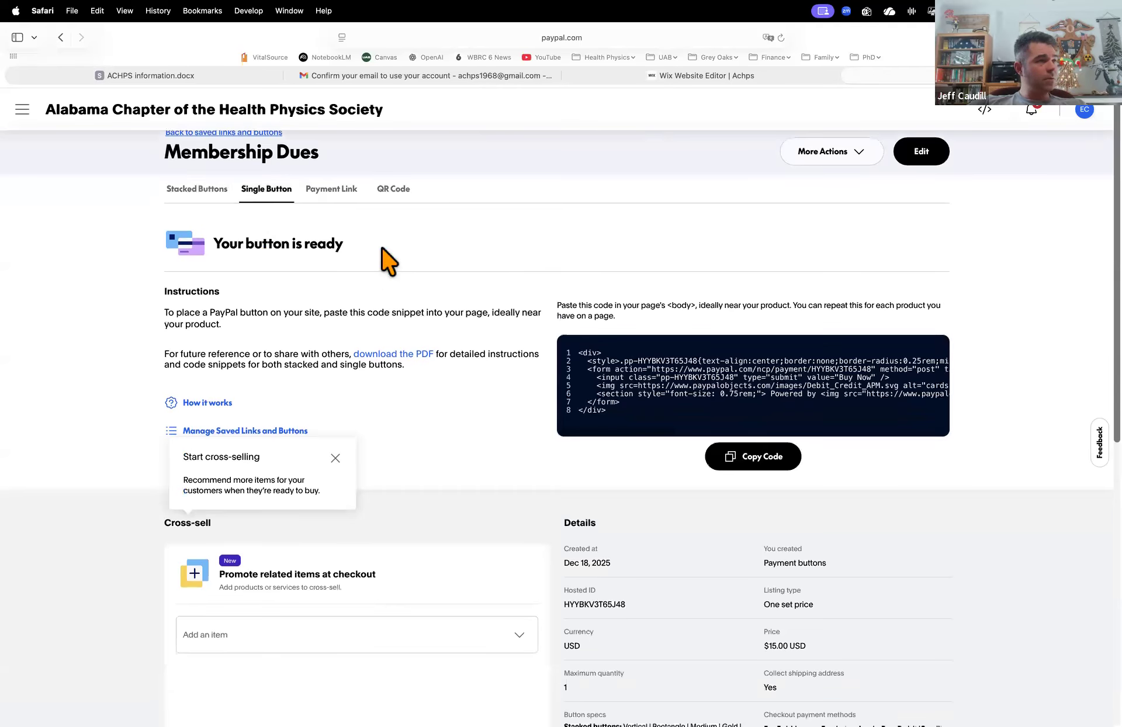
{"action": "left_click", "coordinate": [315, 210]}
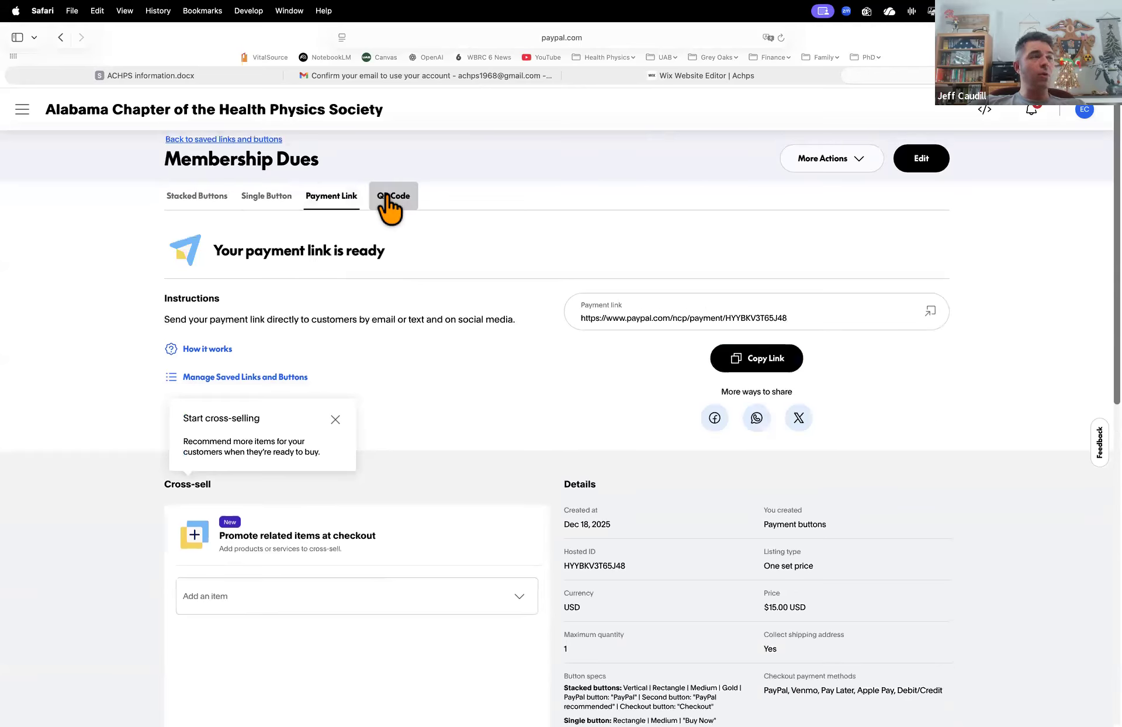
Step: Download the Membership Dues QR code, allowing downloads from paypal.com, and check the downloaded image
{"action": "left_click", "coordinate": [385, 199]}
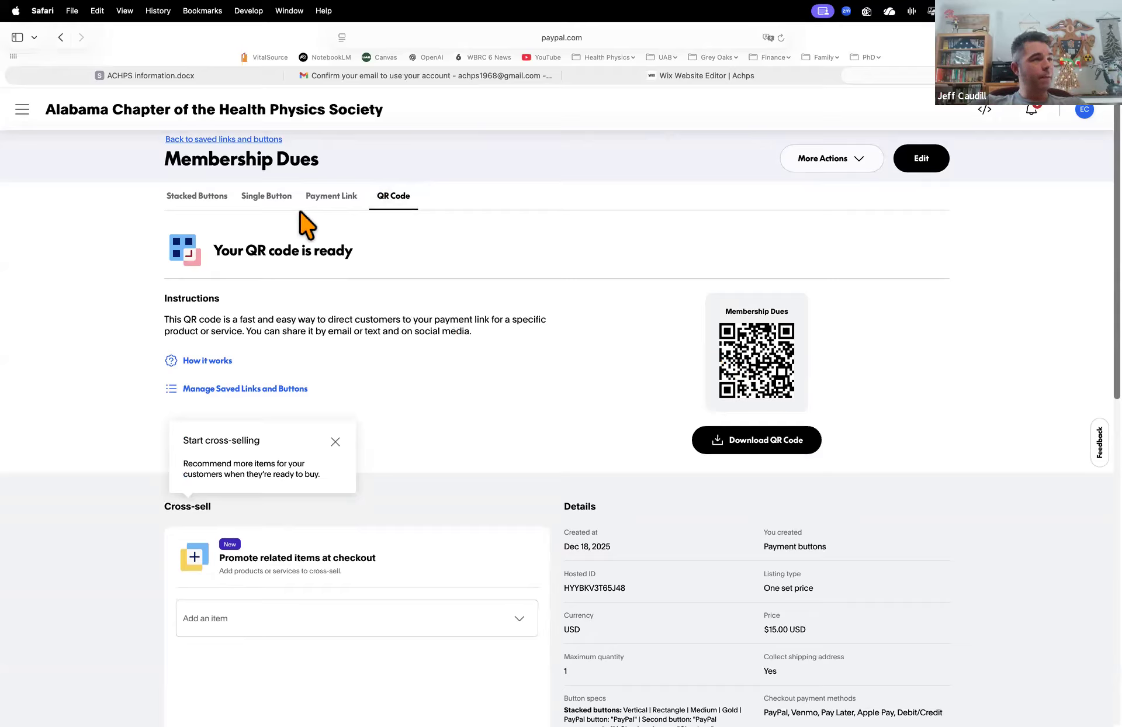
{"action": "right_click", "coordinate": [775, 373]}
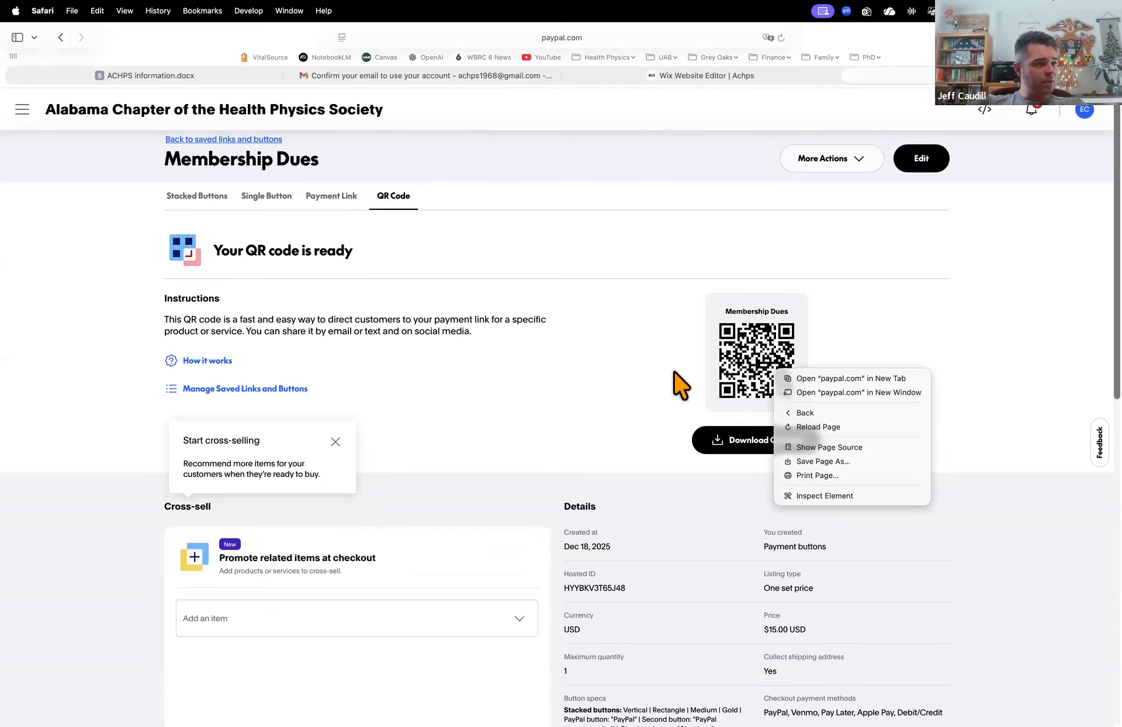
{"action": "left_click", "coordinate": [691, 408]}
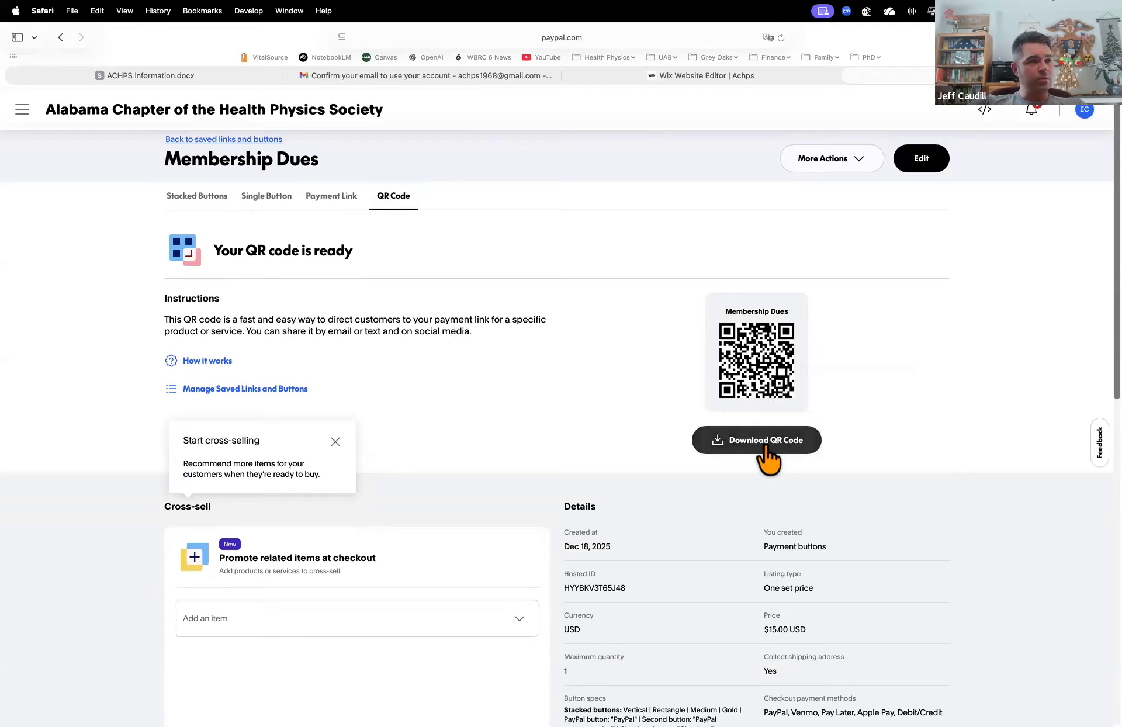
{"action": "left_click", "coordinate": [764, 443]}
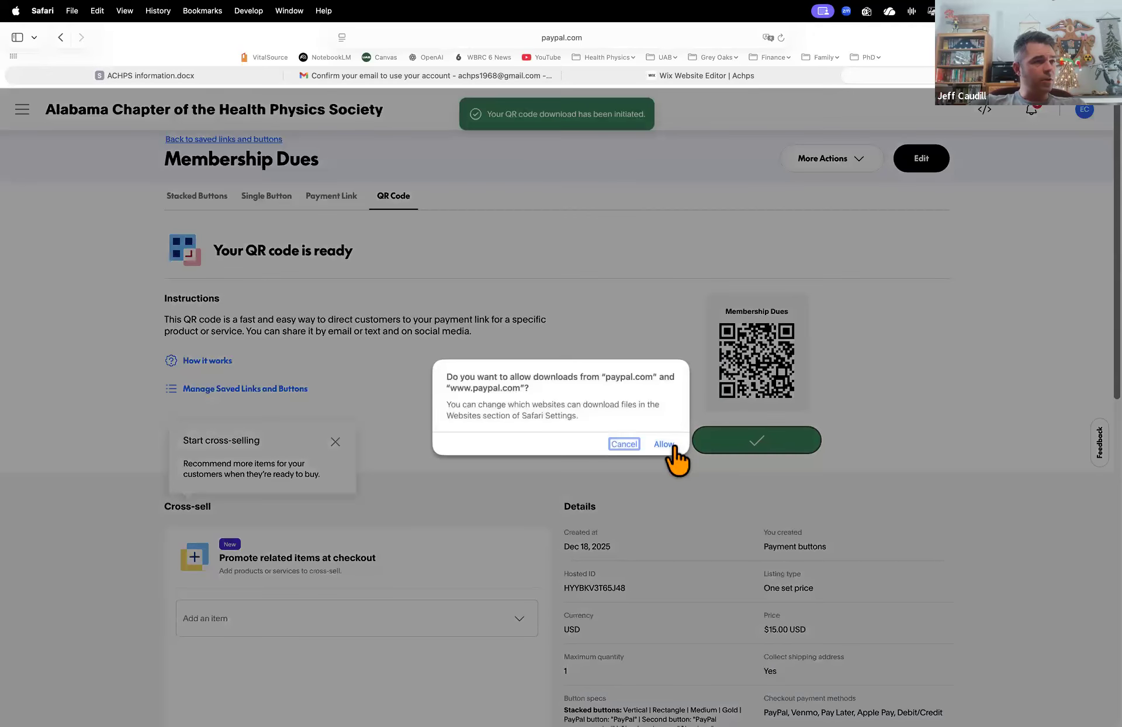
{"action": "left_click", "coordinate": [665, 444]}
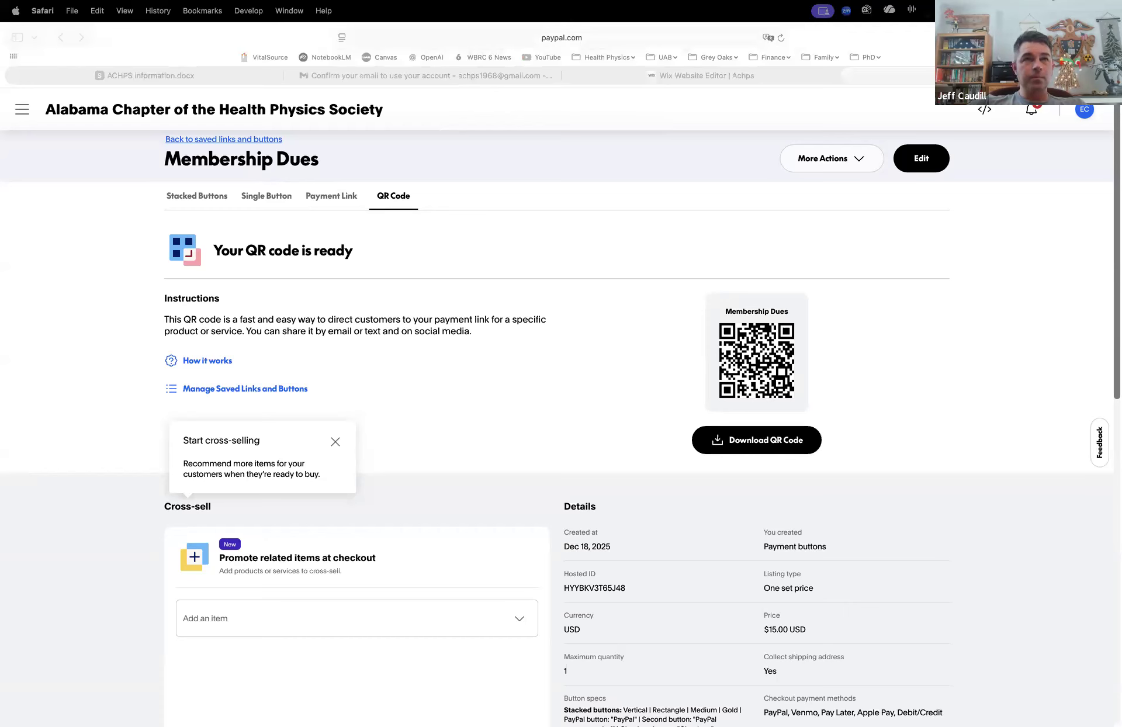
{"action": "key", "text": "ctrl+Left"}
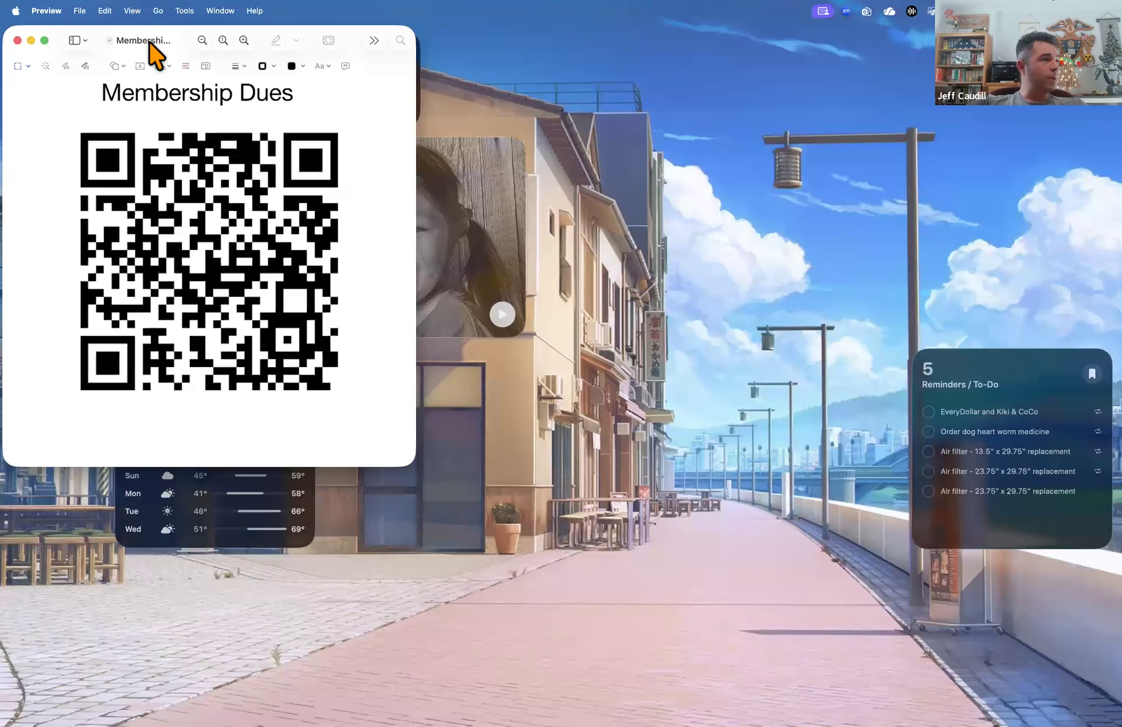
{"action": "key", "text": "ctrl+Right"}
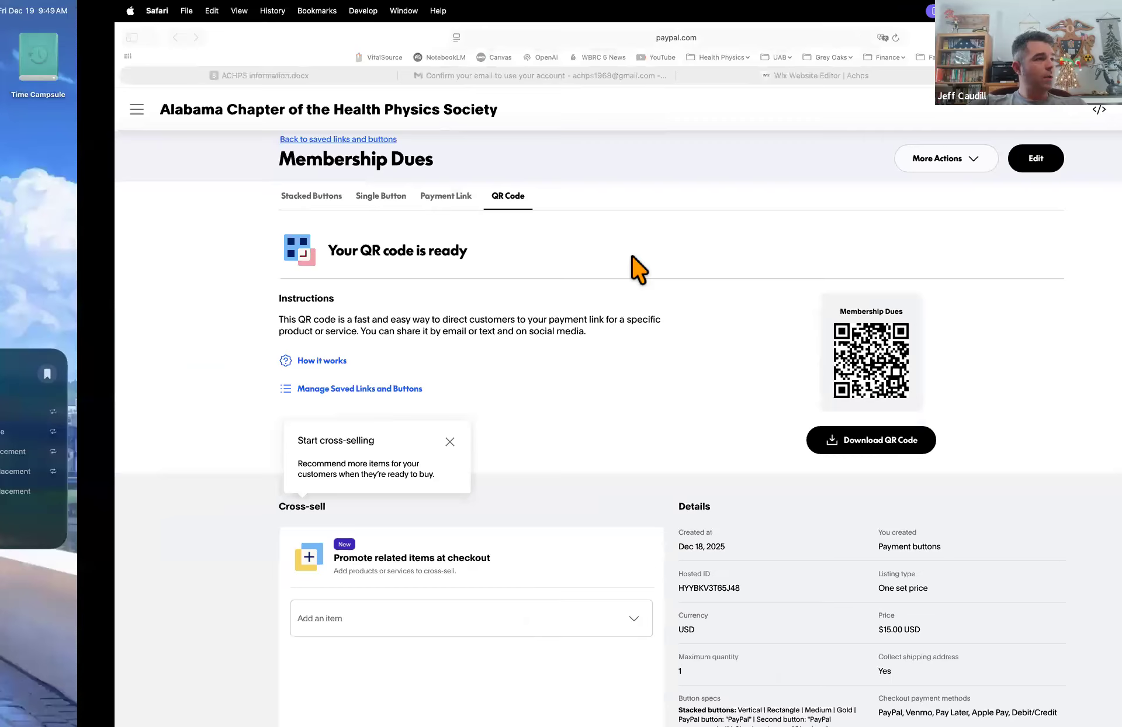
Step: Examine the single button code, and the two-part HTML code for the stacked buttons
{"action": "left_click", "coordinate": [265, 199]}
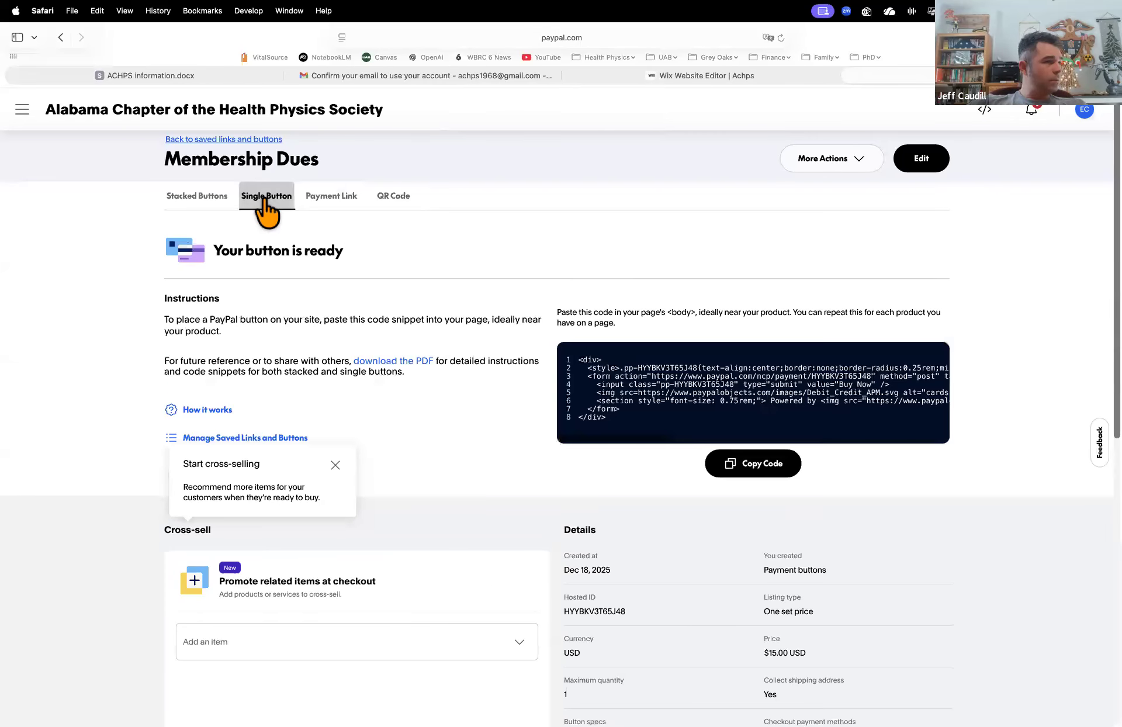
{"action": "left_click", "coordinate": [202, 201]}
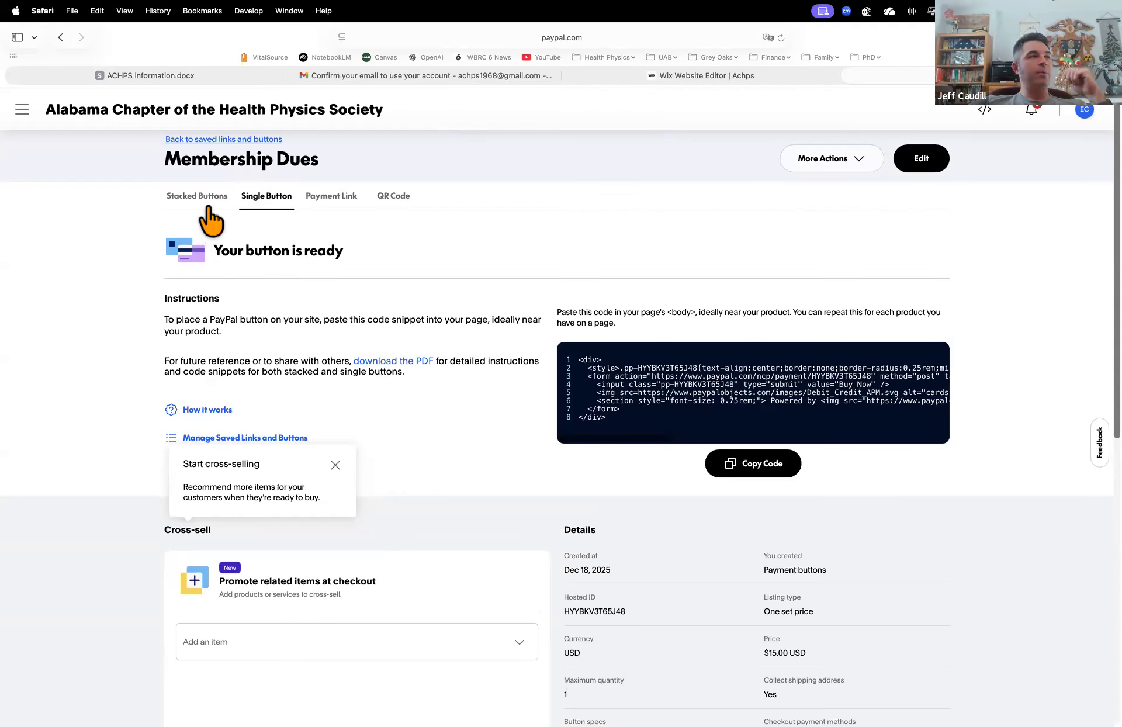
{"action": "left_click", "coordinate": [206, 205]}
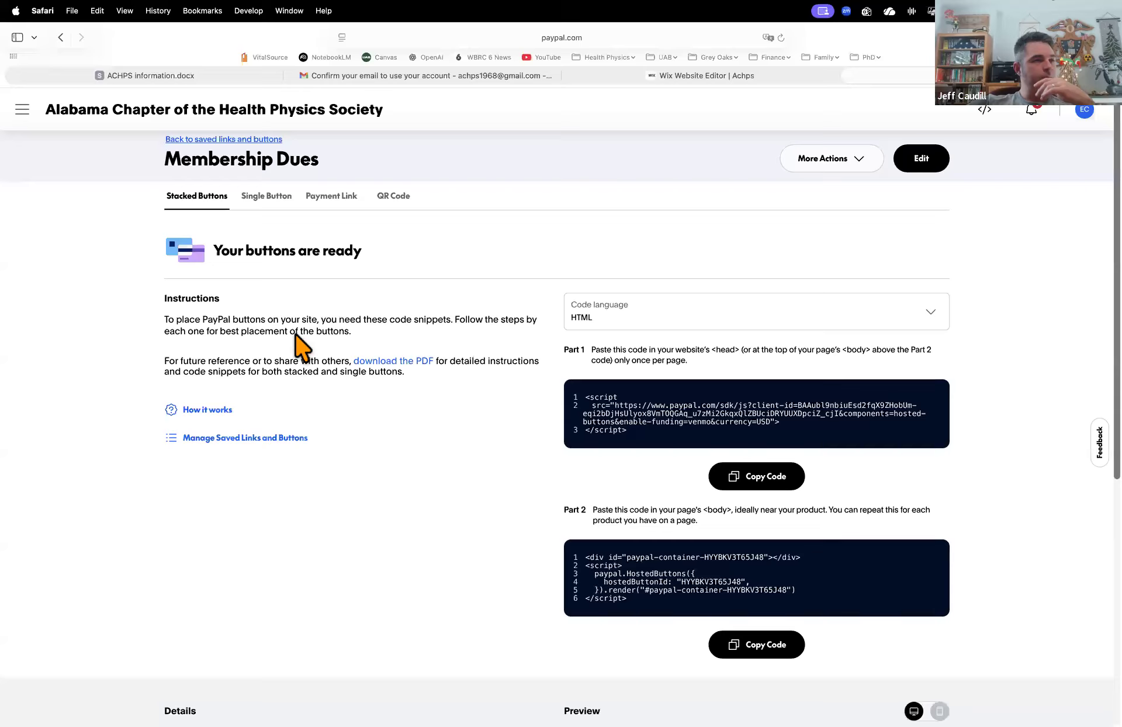
{"action": "scroll", "coordinate": [617, 470], "scroll_direction": "down", "scroll_amount": 1}
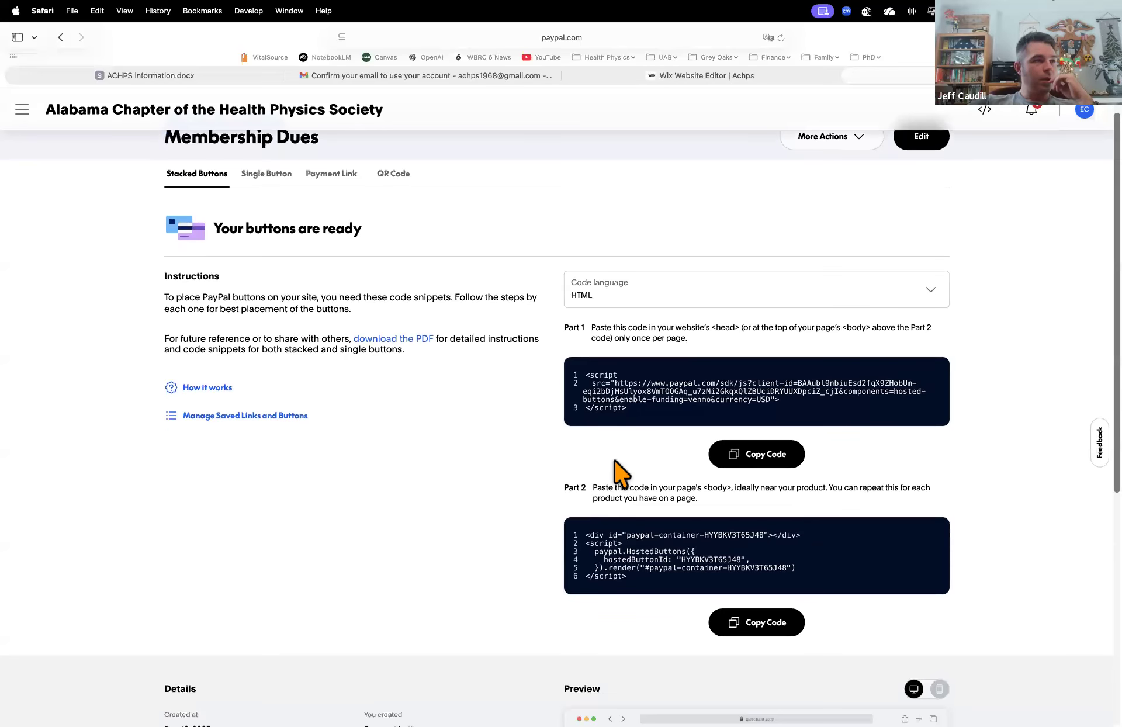